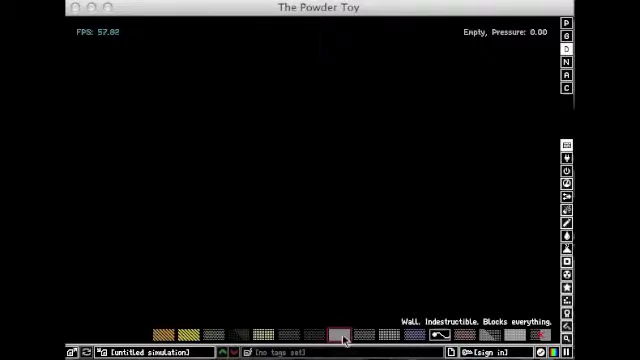
# - Draw the bowl's right wall, curved bottom and left wall, leaving small gaps near the bottom
pyautogui.moveTo(385, 70); pyautogui.dragTo(390, 189)
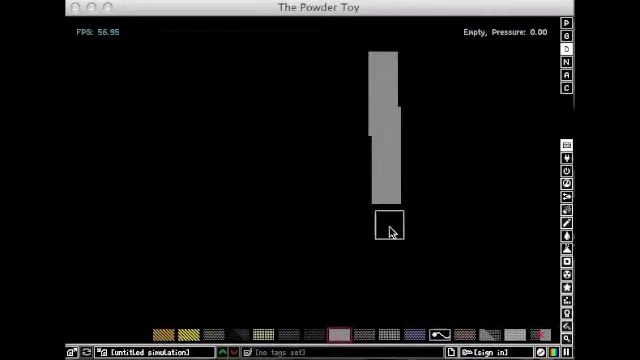
pyautogui.moveTo(390, 233); pyautogui.dragTo(173, 195)
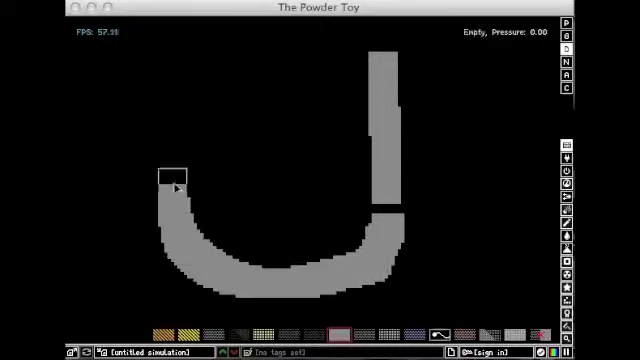
pyautogui.moveTo(176, 163); pyautogui.dragTo(178, 55)
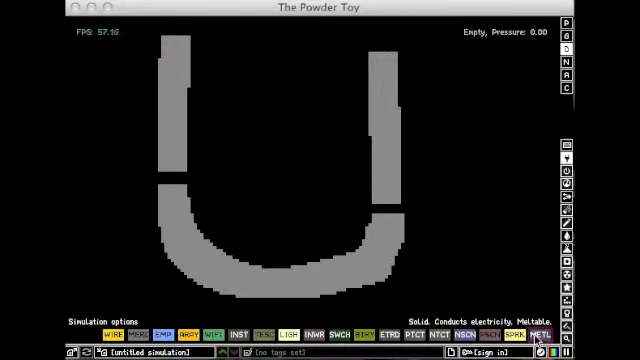
# - Lay metal bars across the right and left wall gaps, then spark the right bar's end twice
pyautogui.moveTo(348, 200); pyautogui.dragTo(438, 208)
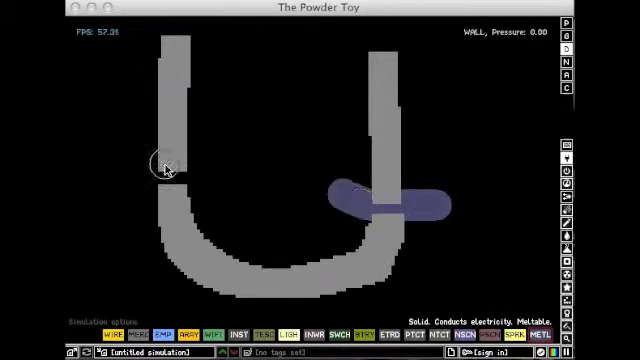
pyautogui.moveTo(211, 177); pyautogui.dragTo(122, 172)
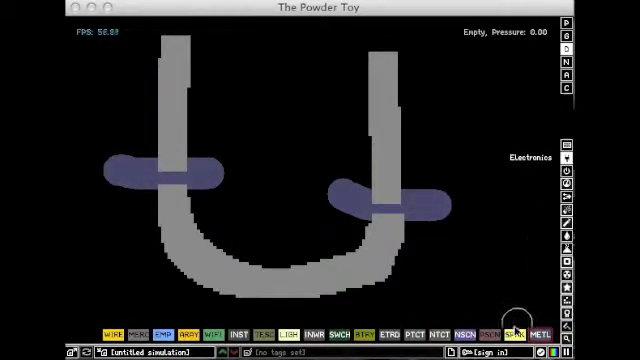
pyautogui.click(432, 229)
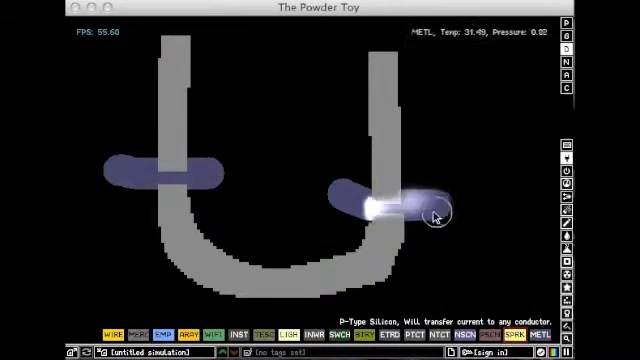
pyautogui.click(445, 210)
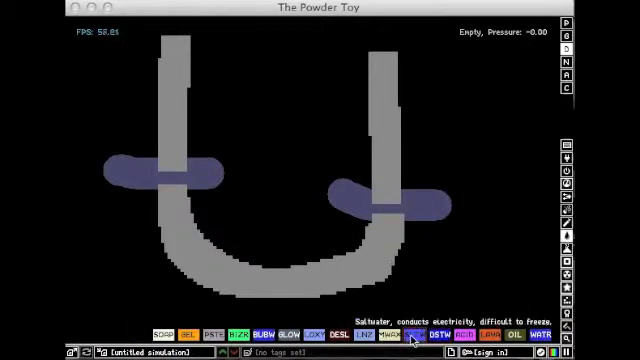
pyautogui.scroll(5, 297, 205)
pyautogui.scroll(3, 297, 204)
# - Fill the bowl with salt water so it covers both metal bars
pyautogui.moveTo(297, 204); pyautogui.dragTo(265, 196)
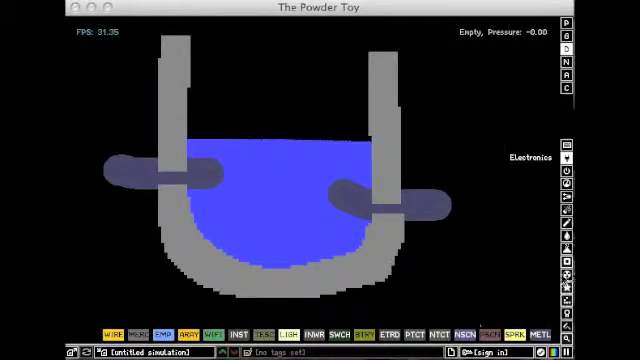
pyautogui.click(514, 334)
# - Spark the right metal bar so current flows through the salt water
pyautogui.click(479, 235)
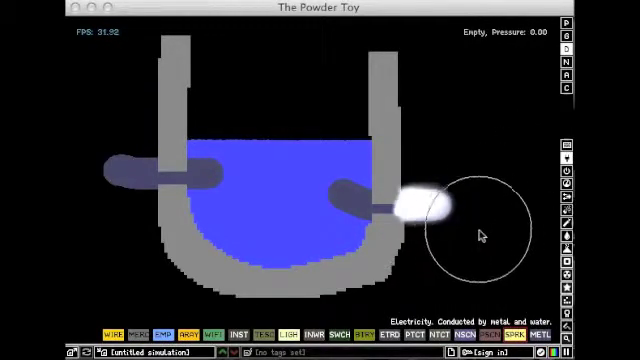
pyautogui.scroll(-3, 465, 233)
pyautogui.scroll(-2, 420, 228)
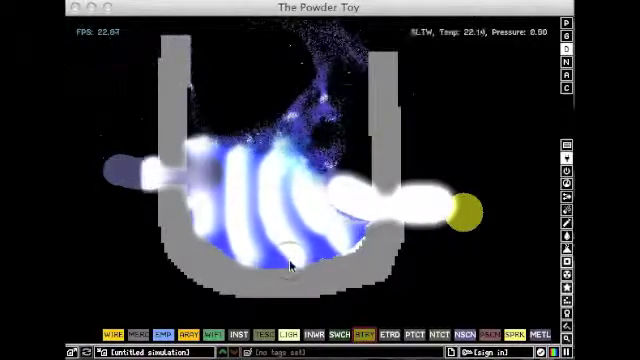
# - Erase everything from the simulation canvas
pyautogui.click(72, 352)
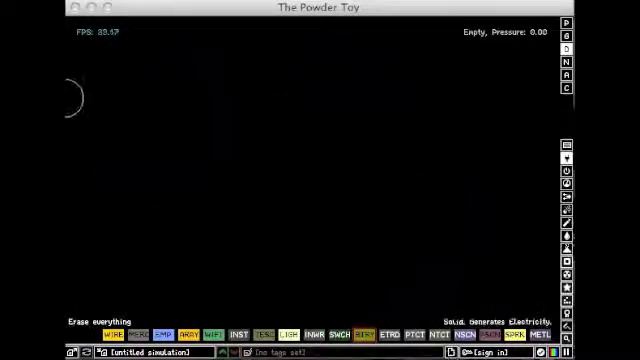